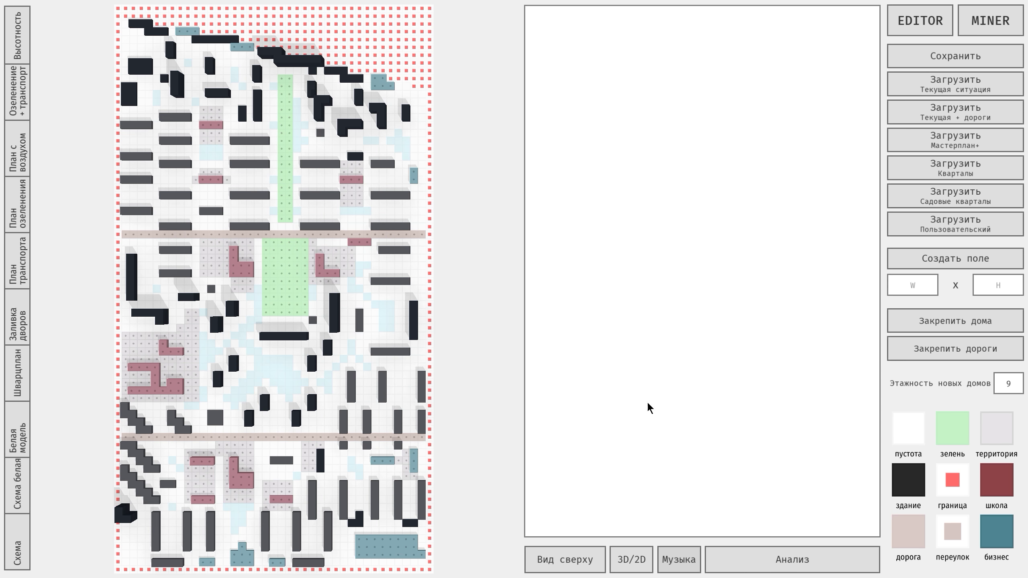
Step: Try the Кварталы and Садовые кварталы presets, reload 'Текущая + дороги', and rerun Анализ
left_click(765, 552)
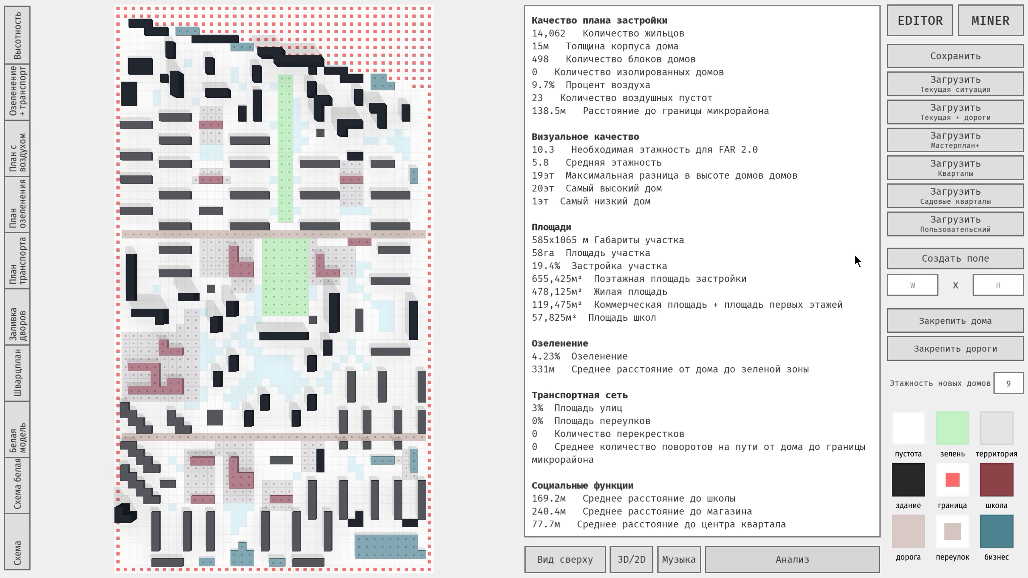
left_click(923, 94)
left_click(921, 109)
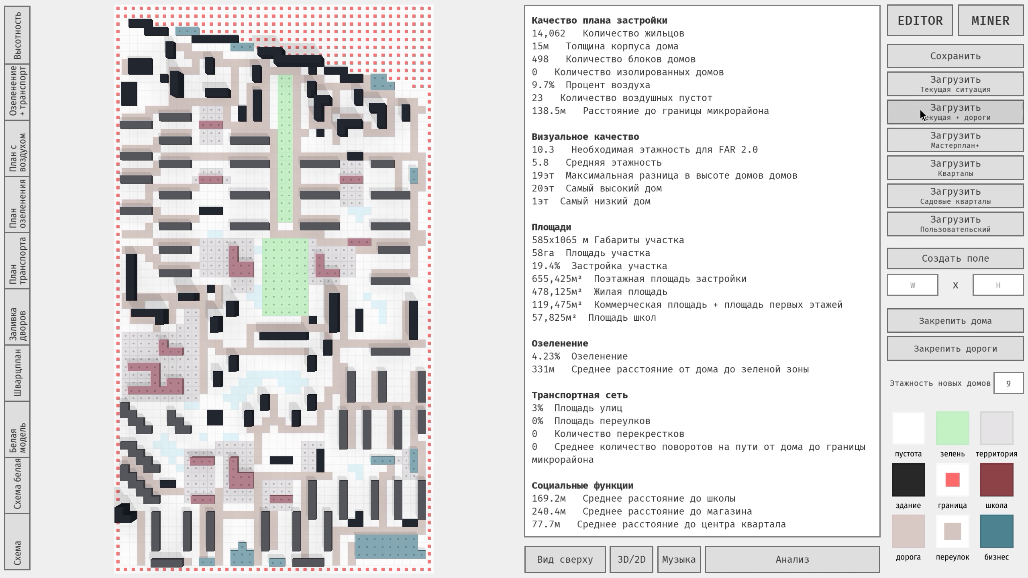
left_click(924, 164)
left_click(929, 193)
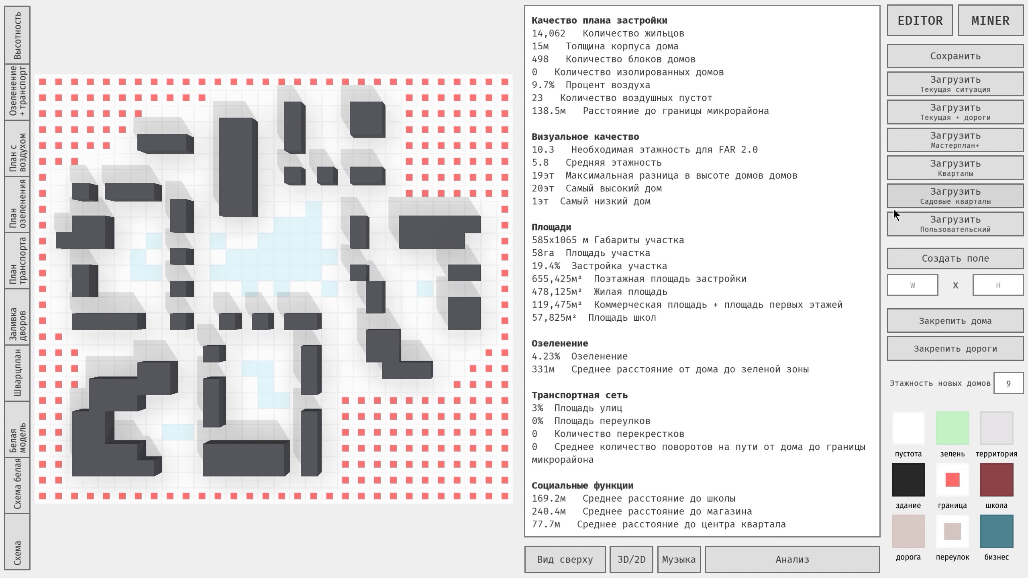
left_click(905, 173)
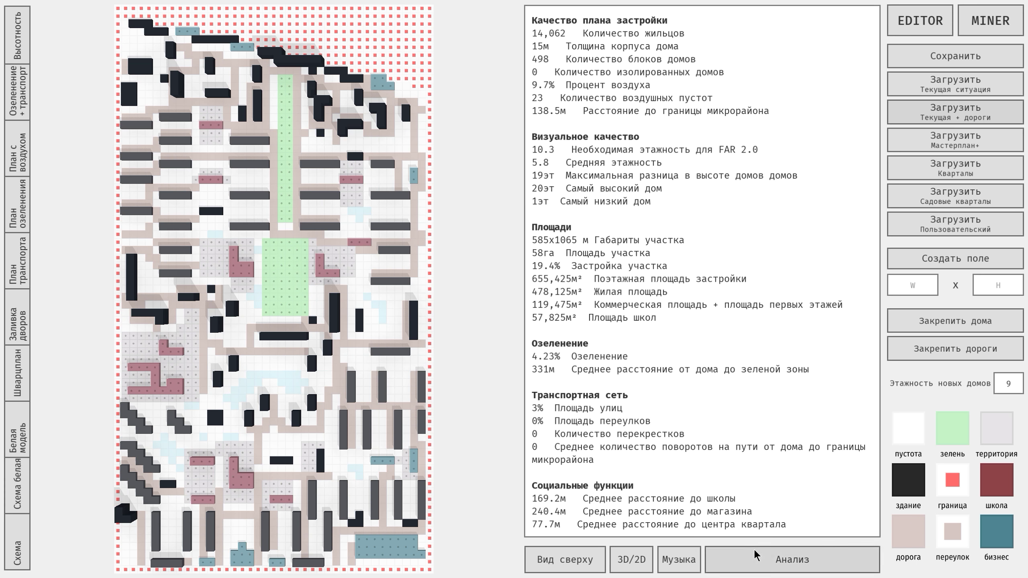
left_click(757, 562)
Step: Preview the courtyard fill in 3D, flatten back to 2D, and switch to the Схема view
mouse_move(391, 465)
left_mouse_down()
mouse_move(309, 290)
mouse_move(373, 260)
mouse_move(355, 272)
mouse_move(339, 349)
left_mouse_up()
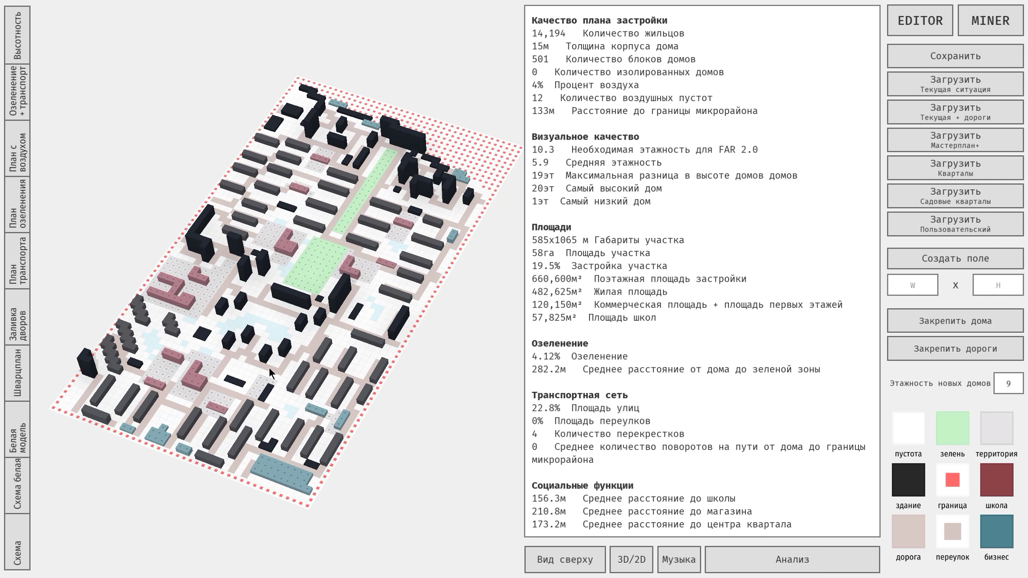
left_click(18, 310)
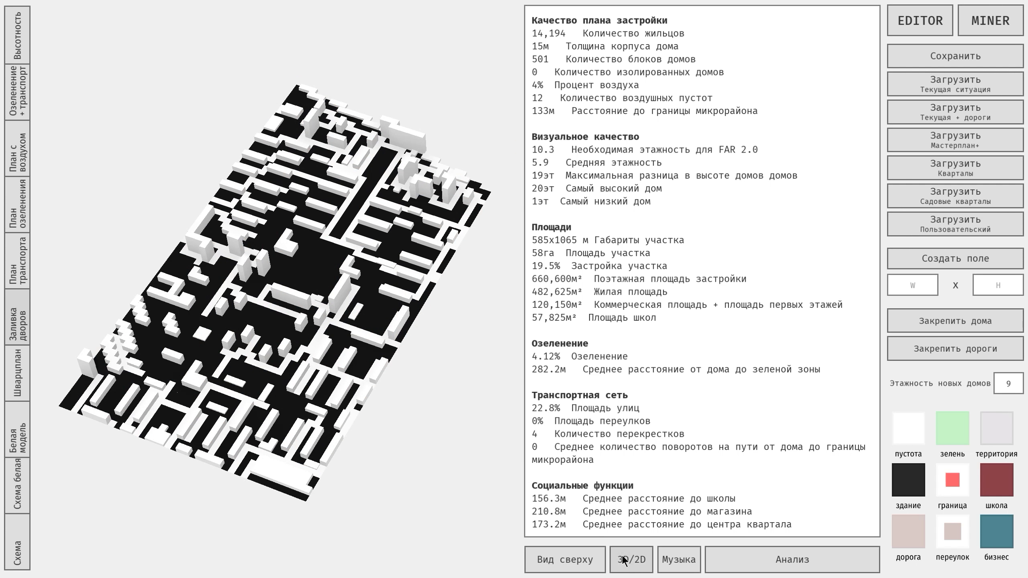
left_click(626, 560)
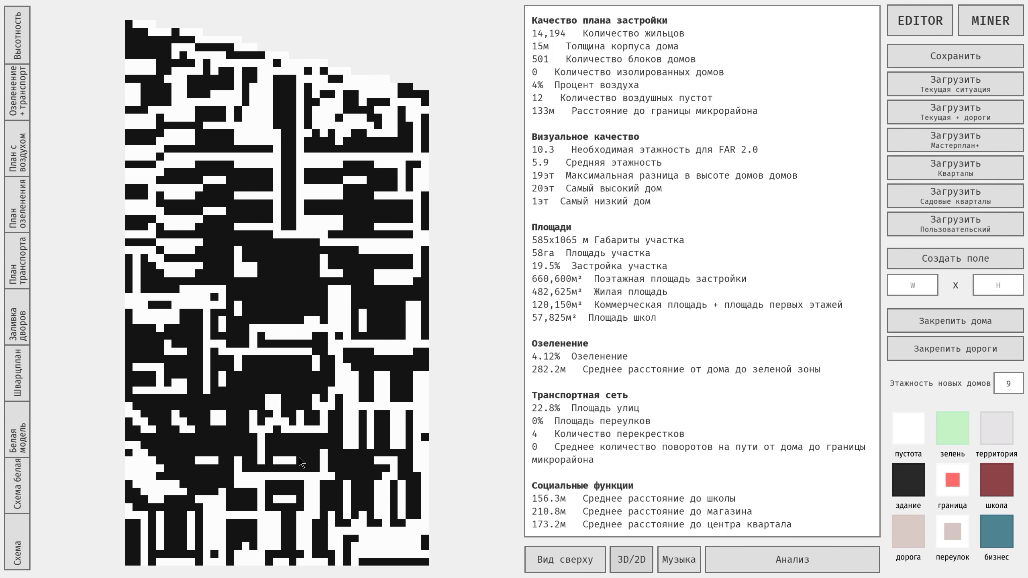
left_click(25, 541)
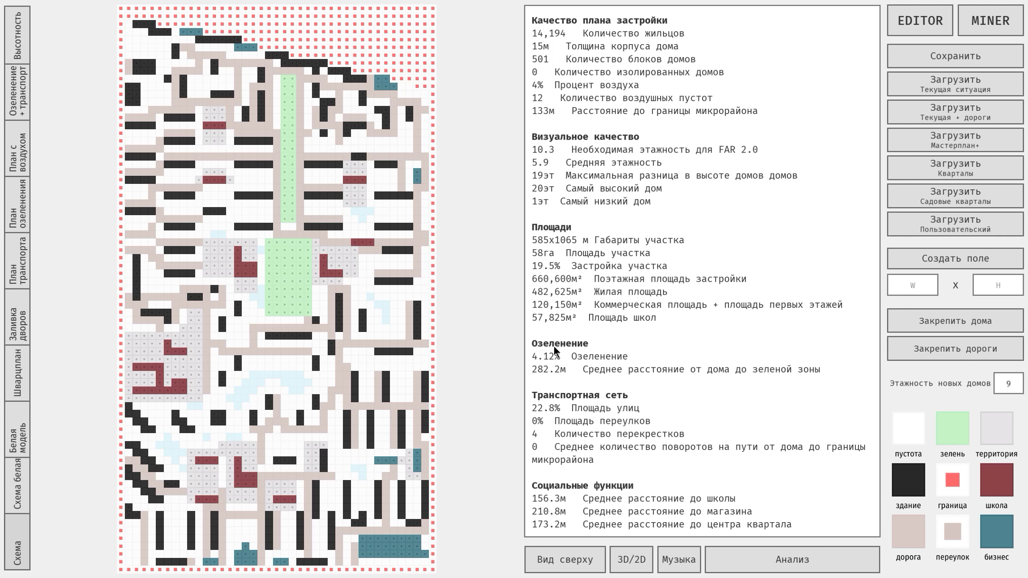
Step: Generate several street-network variants in MINER and lower Плотность дорог for fewer streets
left_click(977, 26)
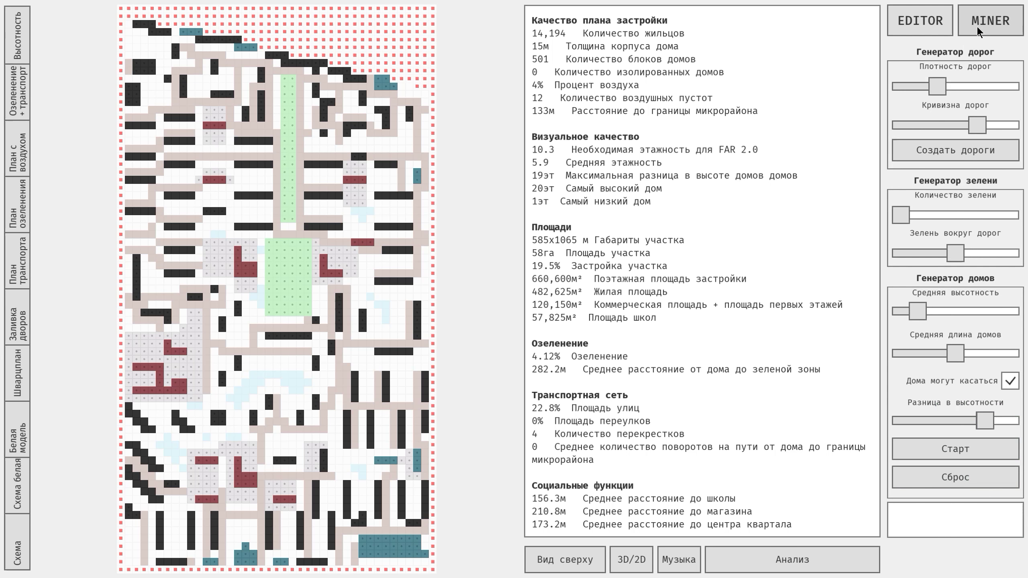
left_click(919, 149)
left_click(919, 149)
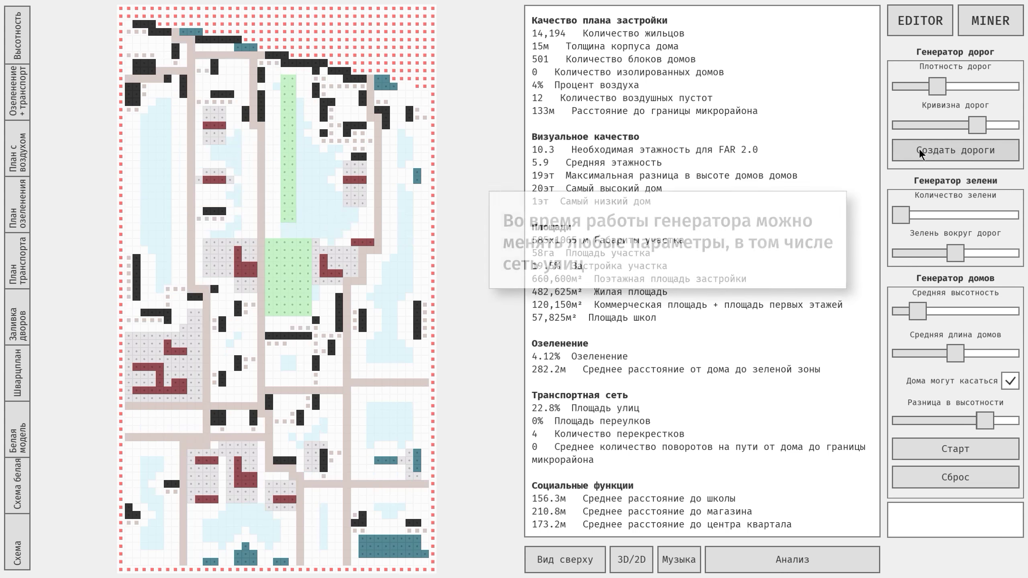
left_click(919, 149)
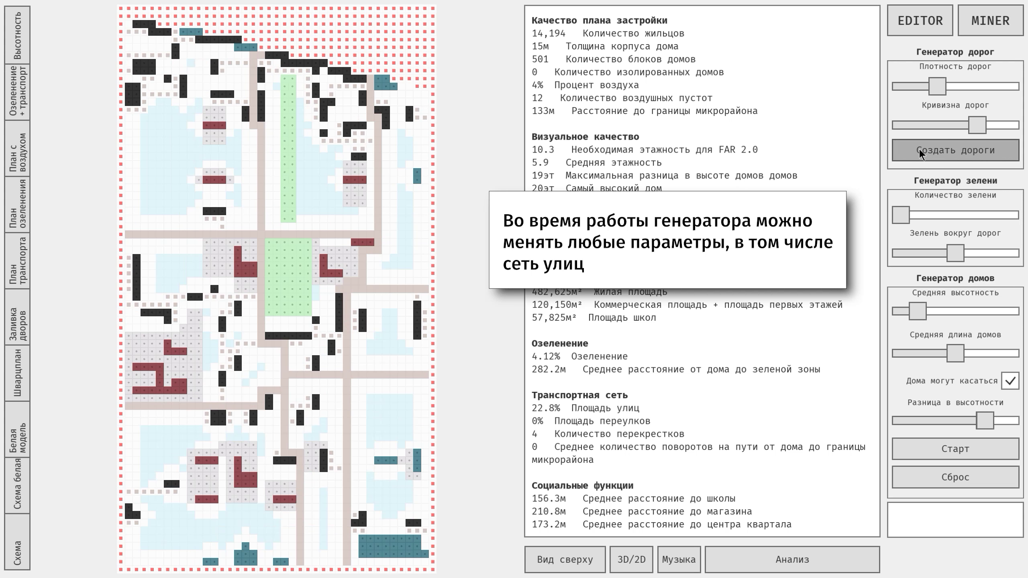
mouse_move(935, 86)
left_mouse_down()
mouse_move(997, 81)
mouse_move(901, 93)
mouse_move(931, 92)
left_mouse_up()
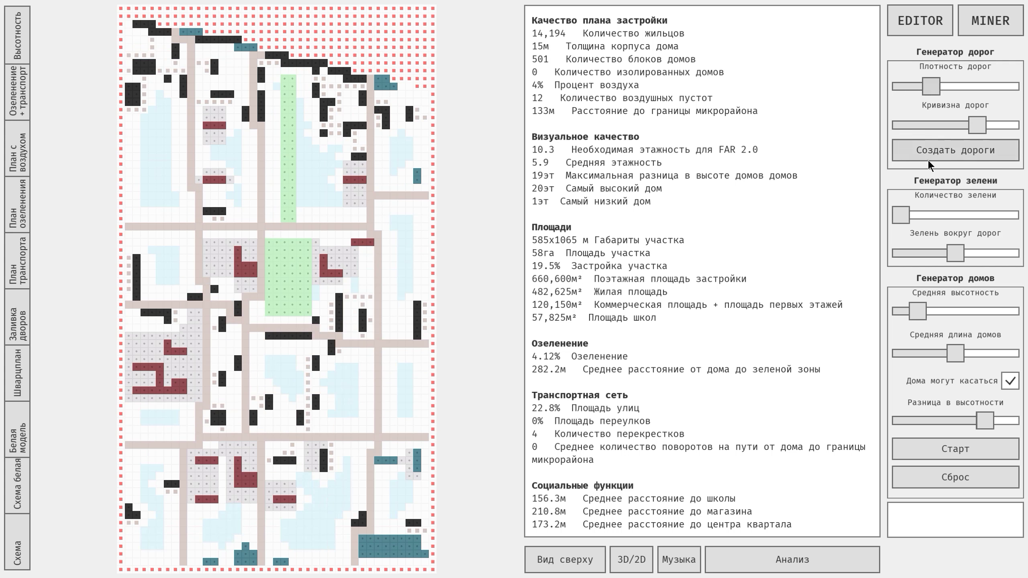
Step: Start building generation and bring Средняя высотность down to a low value
left_click(942, 450)
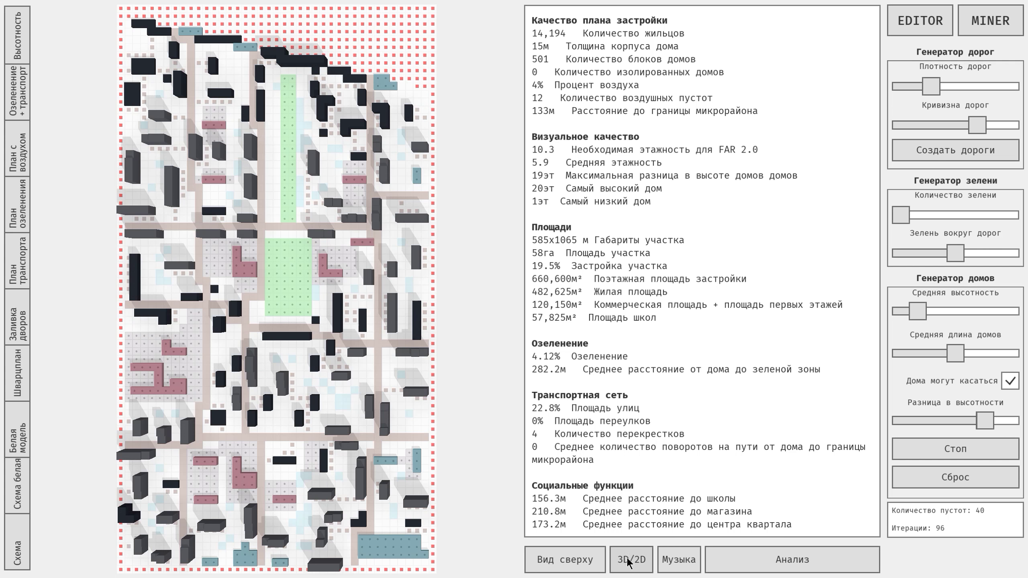
left_click_drag(918, 311, 998, 321)
mouse_move(397, 369)
left_mouse_down()
mouse_move(327, 266)
mouse_move(305, 272)
left_mouse_up()
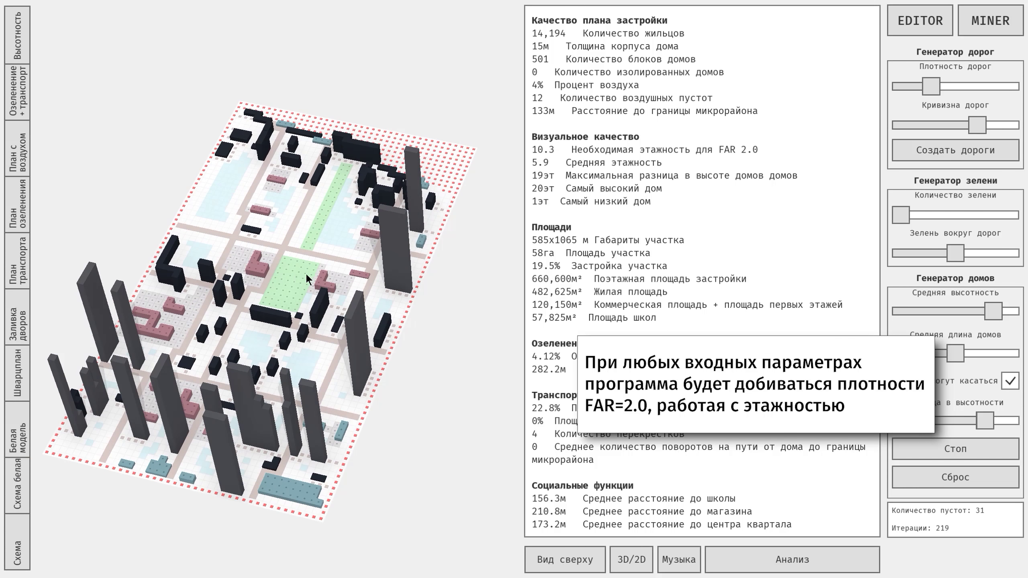
left_click_drag(990, 313, 878, 314)
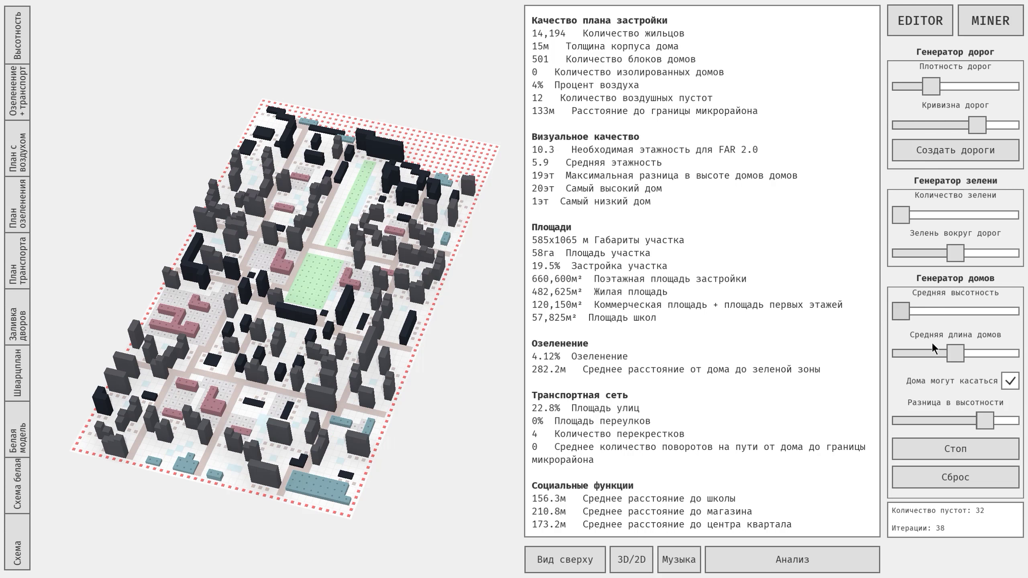
Step: Set Средняя длина домов to its minimum and disable Дома могут касаться
left_click_drag(955, 354, 995, 365)
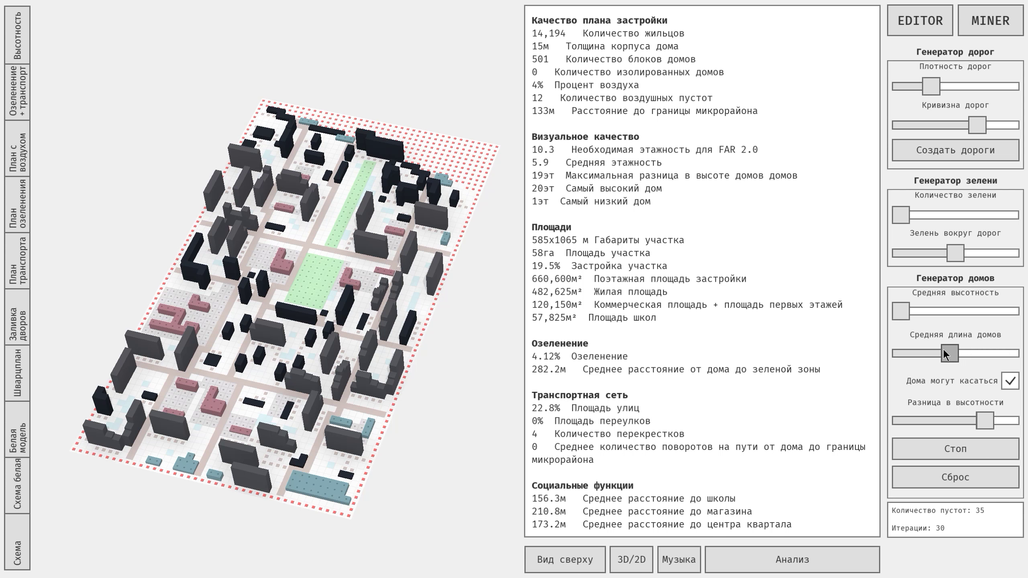
left_click_drag(943, 351, 886, 342)
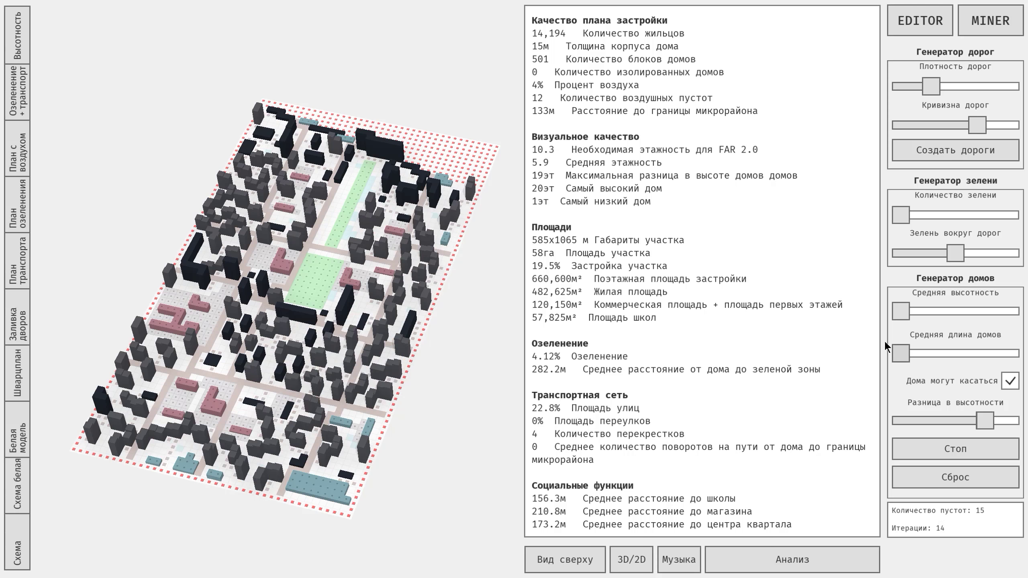
left_click(1010, 386)
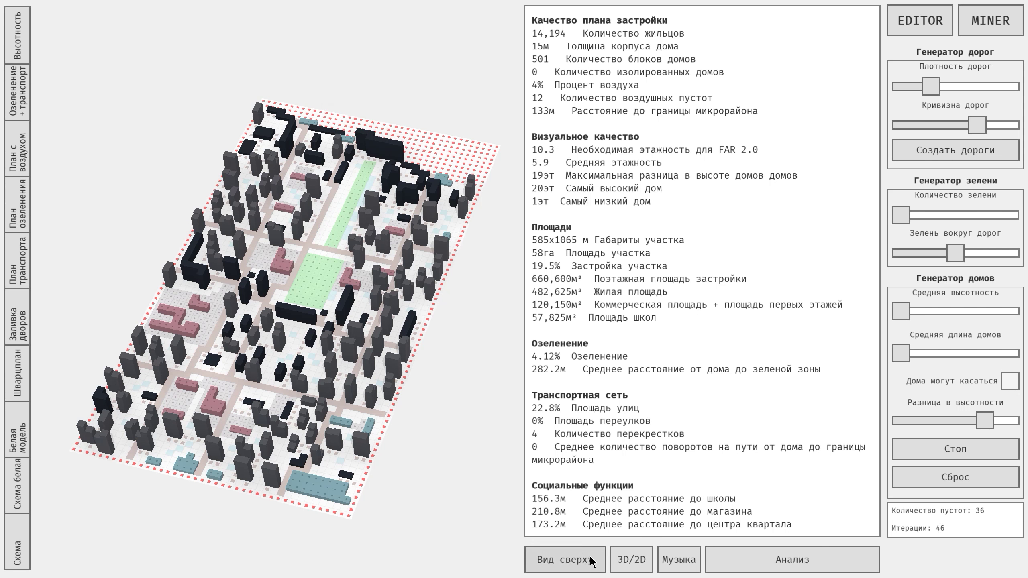
Step: Return to the top view, allow touching buildings, and raise building height and length
left_click(593, 563)
left_click(1010, 381)
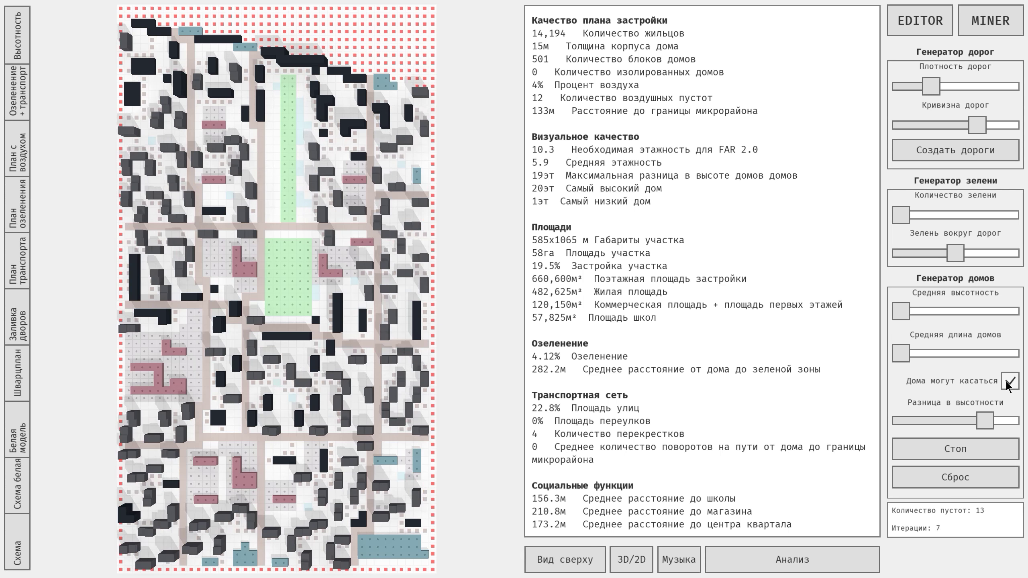
left_click_drag(964, 311, 980, 312)
left_click_drag(901, 353, 962, 351)
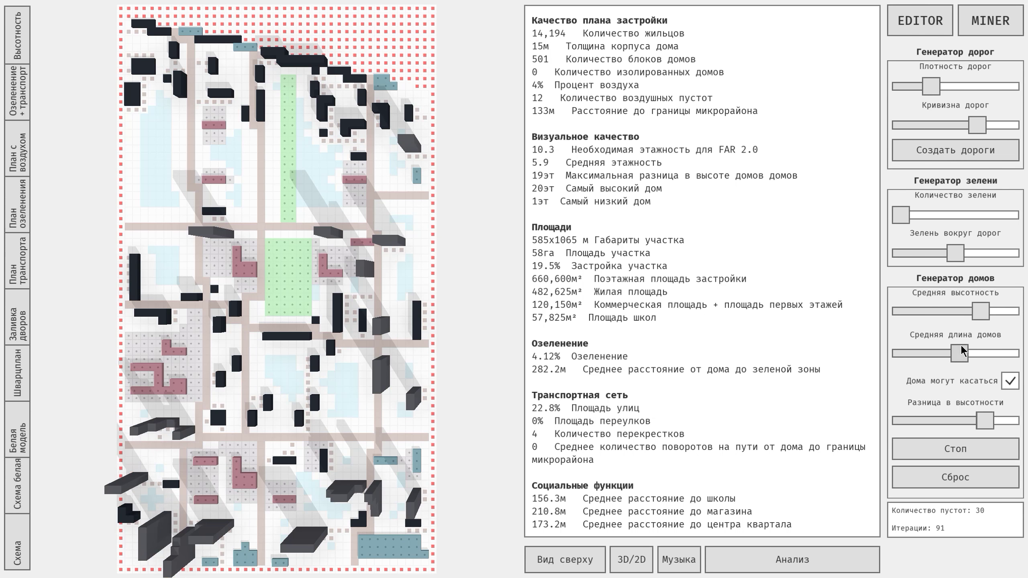
Step: Reduce height and length slightly and increase Количество зелени
left_click_drag(980, 311, 919, 312)
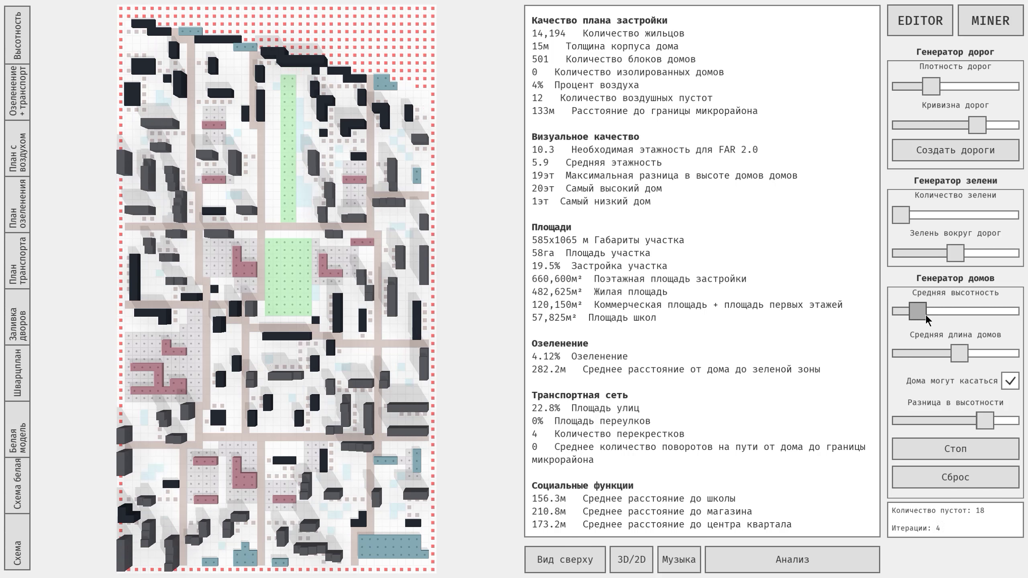
left_click_drag(962, 357, 939, 353)
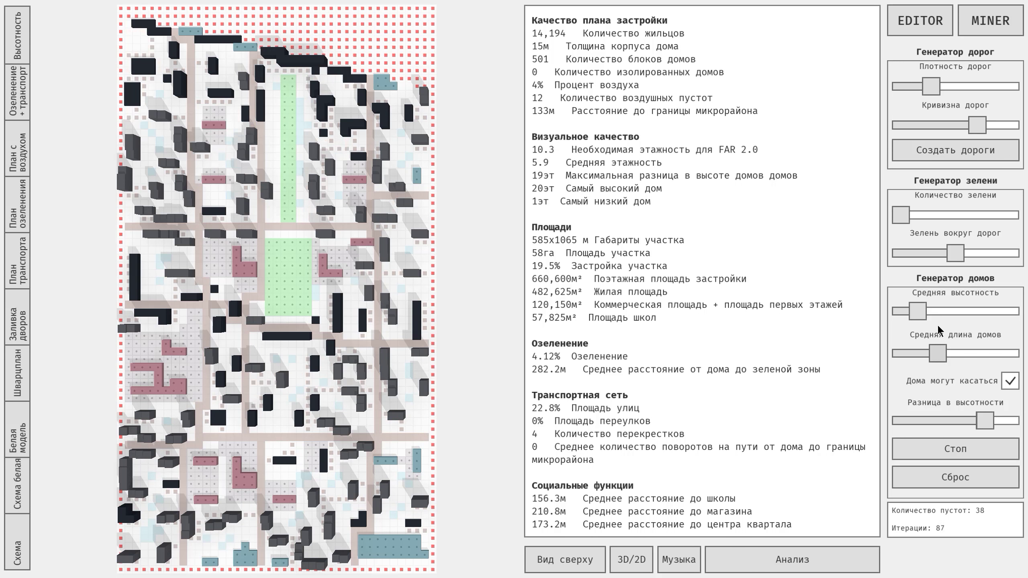
mouse_move(901, 215)
left_mouse_down()
mouse_move(1003, 215)
mouse_move(940, 216)
left_mouse_up()
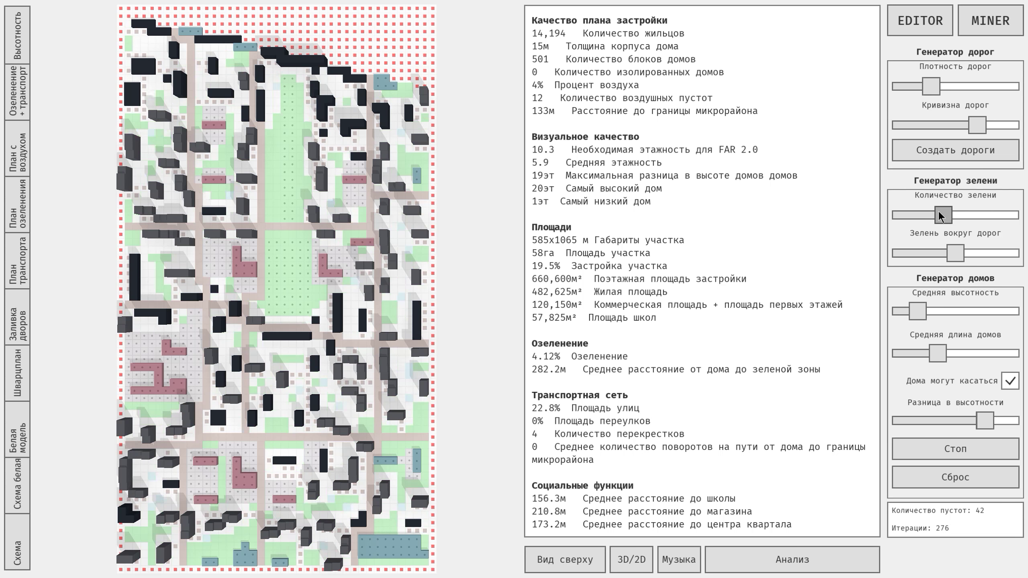
Step: Shift greenery toward the roads with Зелень вокруг дорог and raise Количество зелени
mouse_move(956, 253)
left_mouse_down()
mouse_move(1023, 248)
mouse_move(898, 260)
left_mouse_up()
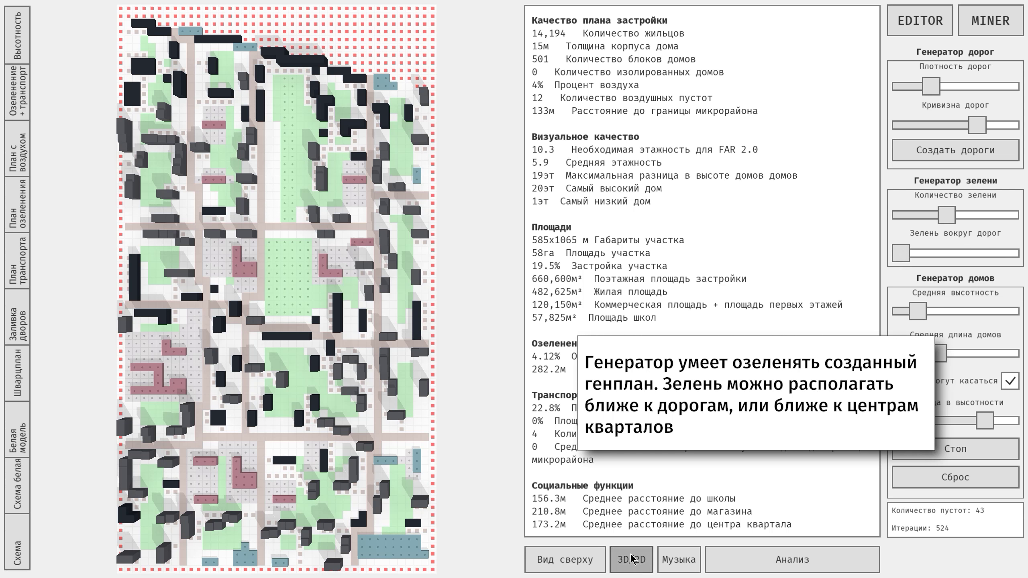
left_click(632, 560)
mouse_move(905, 256)
left_mouse_down()
mouse_move(1012, 260)
mouse_move(909, 261)
mouse_move(946, 268)
left_mouse_up()
left_click_drag(941, 213, 963, 227)
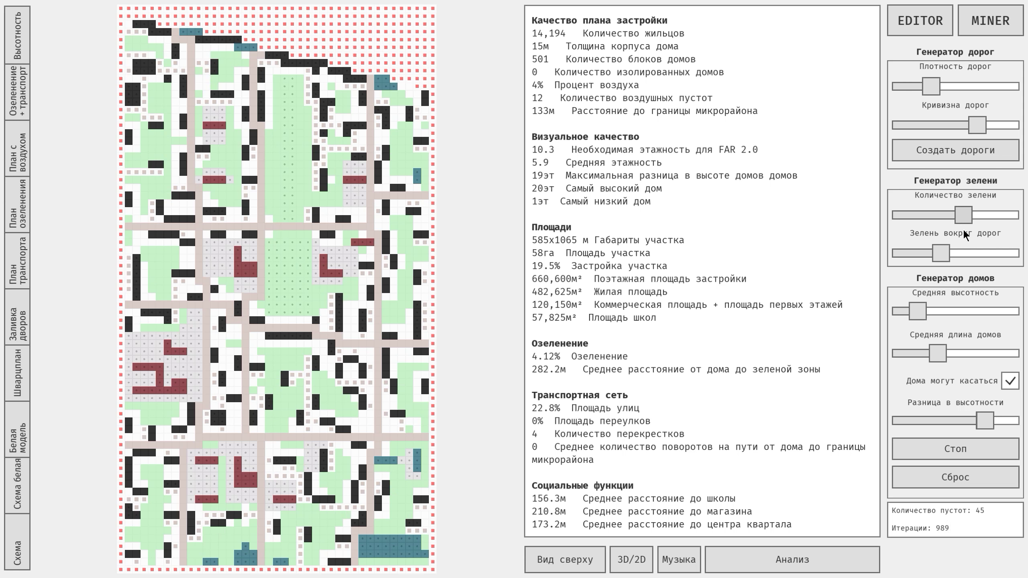
left_click_drag(946, 257, 948, 255)
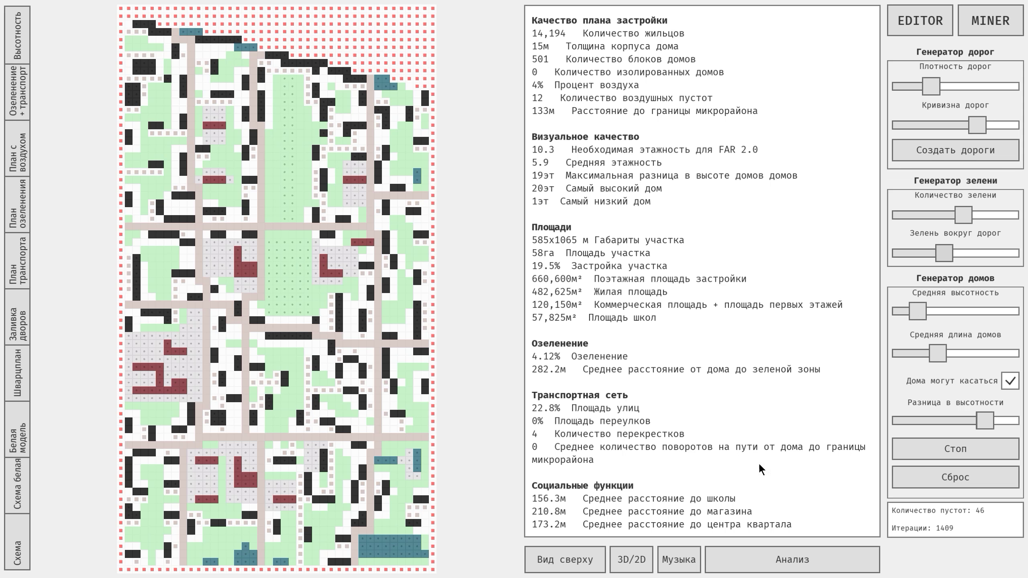
Step: Shorten the houses and show the district as a tilted white 3D model
left_click(638, 554)
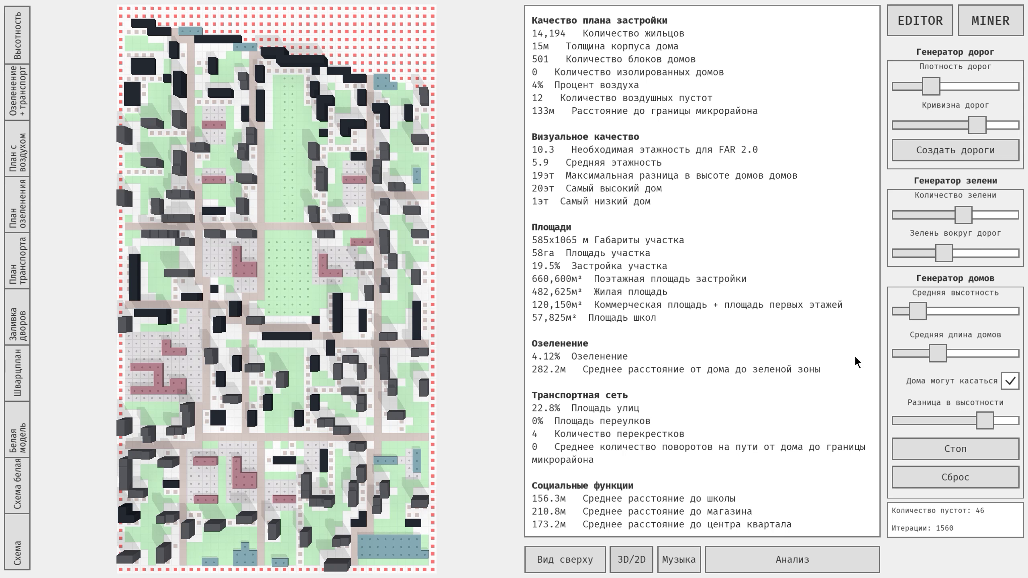
left_click_drag(937, 355, 932, 355)
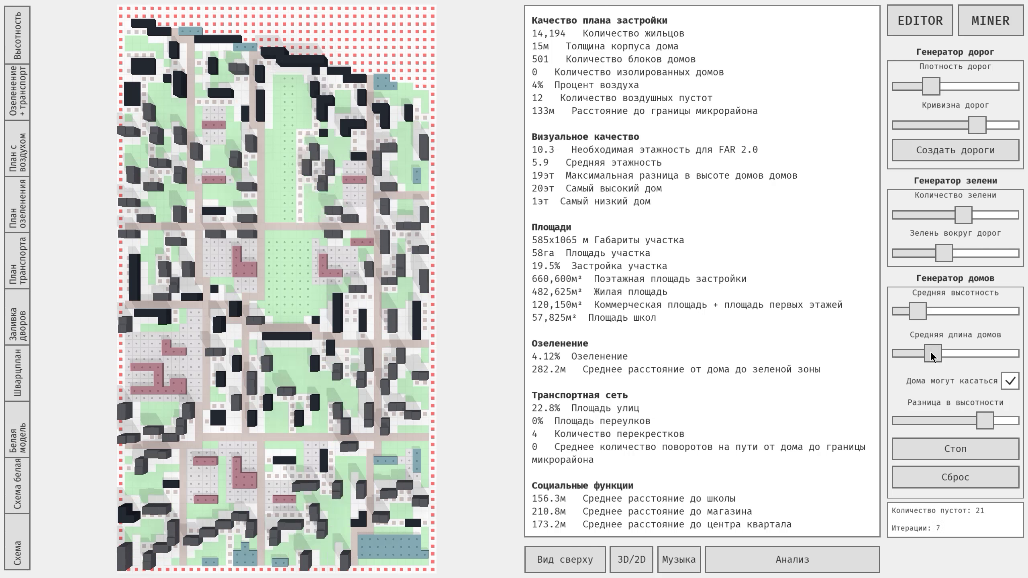
mouse_move(360, 299)
left_mouse_down()
mouse_move(319, 235)
mouse_move(322, 267)
mouse_move(360, 306)
left_mouse_up()
left_click_drag(185, 310, 326, 294)
left_click(30, 466)
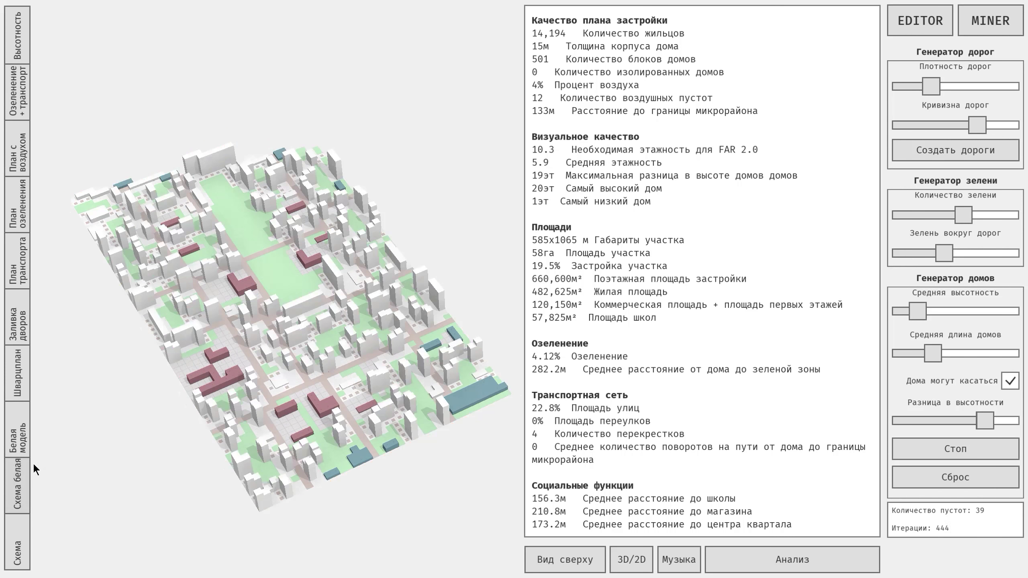
Step: Stop generation at iteration 677, rerun Анализ, enter EDITOR mode, and view from overhead
left_click_drag(299, 347, 303, 366)
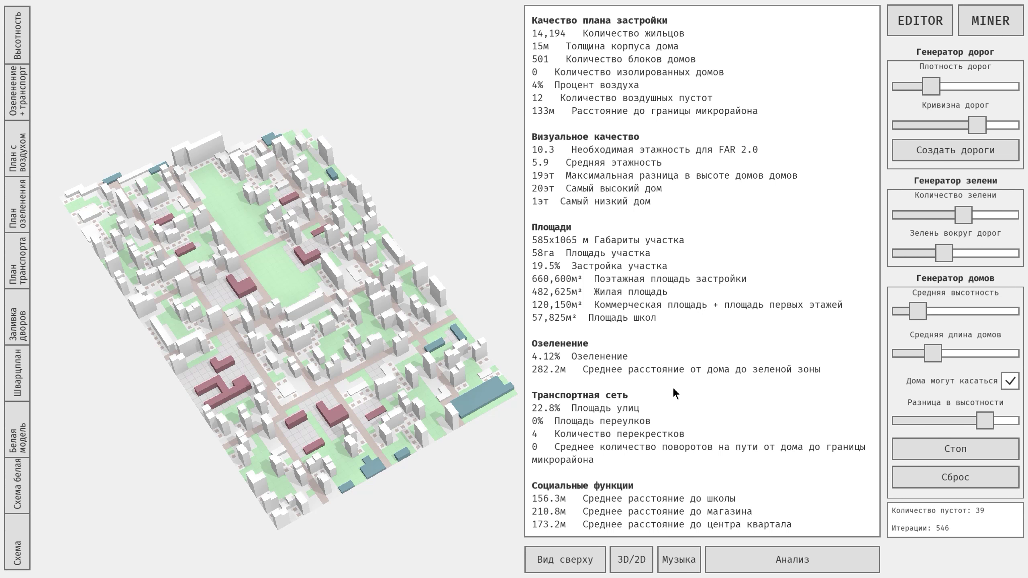
left_click(949, 449)
left_click(846, 566)
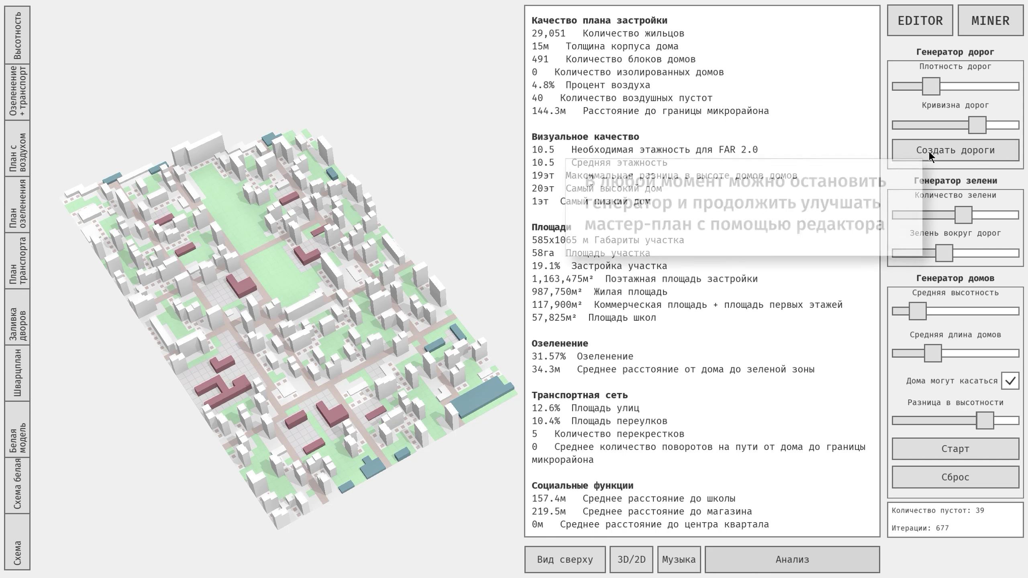
left_click(925, 32)
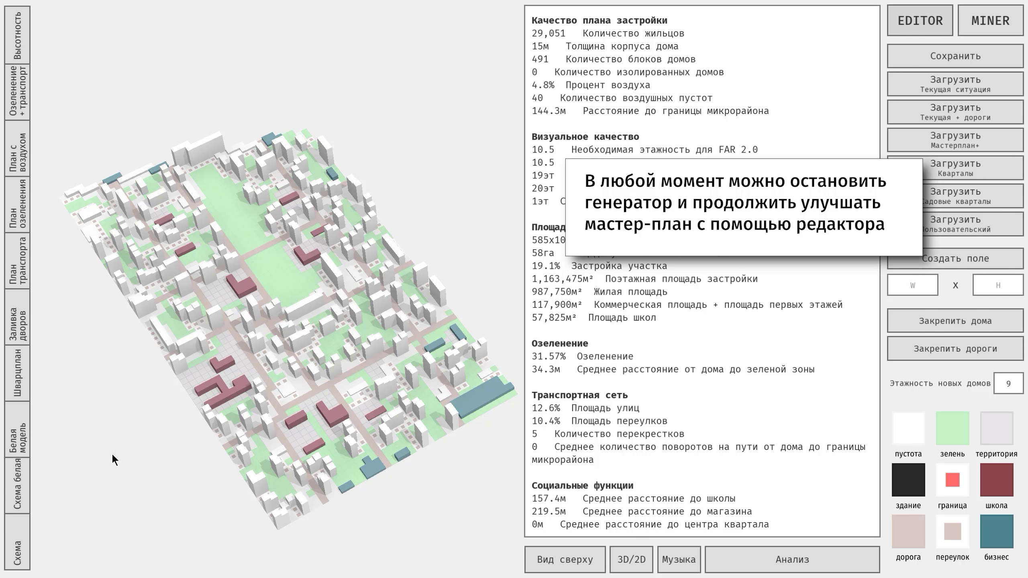
left_click(640, 563)
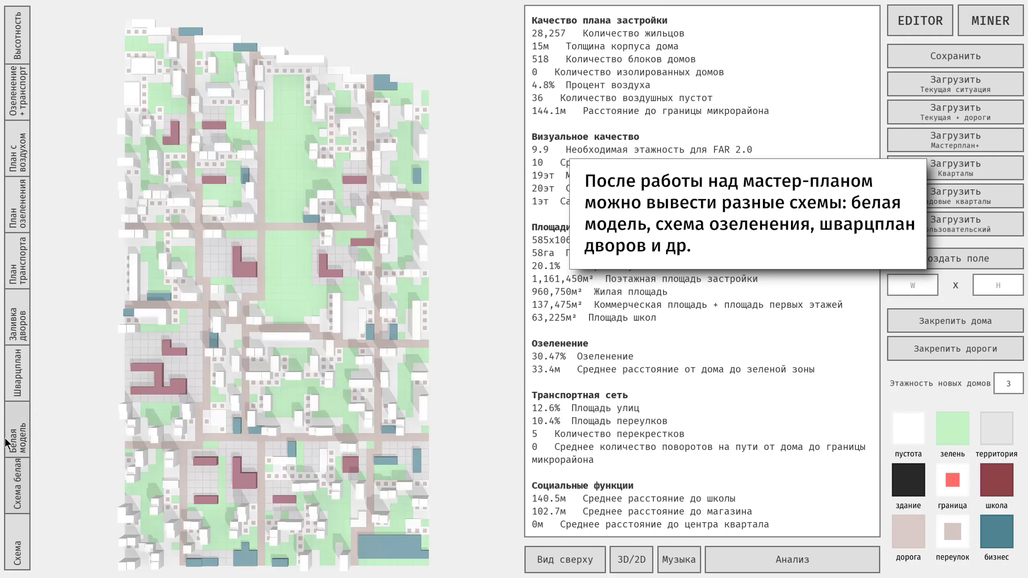
Step: Show the district as the white model, then as the Шварцплан figure-ground scheme
left_click_drag(326, 201, 254, 299)
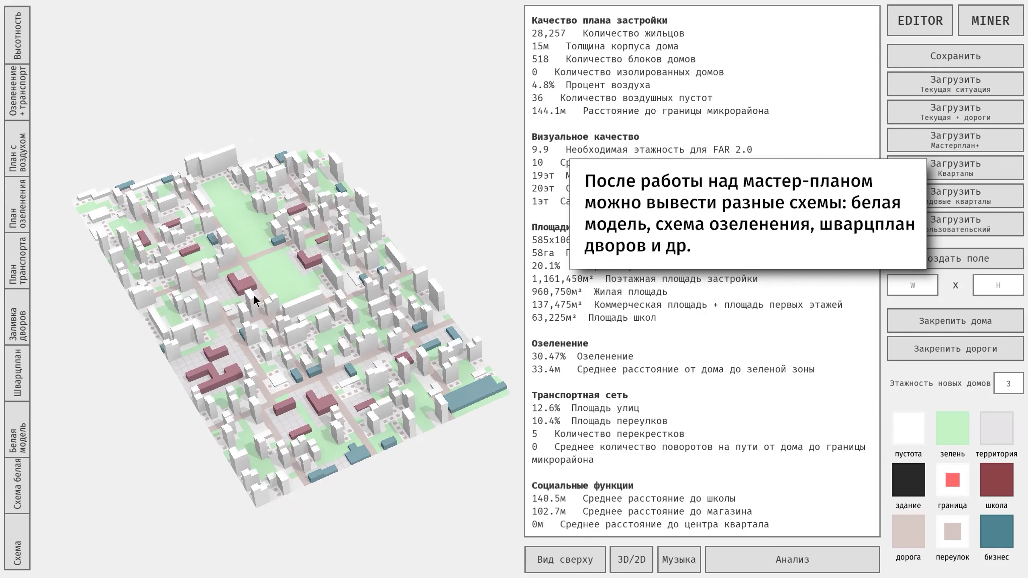
left_click(14, 440)
mouse_move(183, 389)
left_mouse_down()
mouse_move(272, 394)
mouse_move(291, 350)
left_mouse_up()
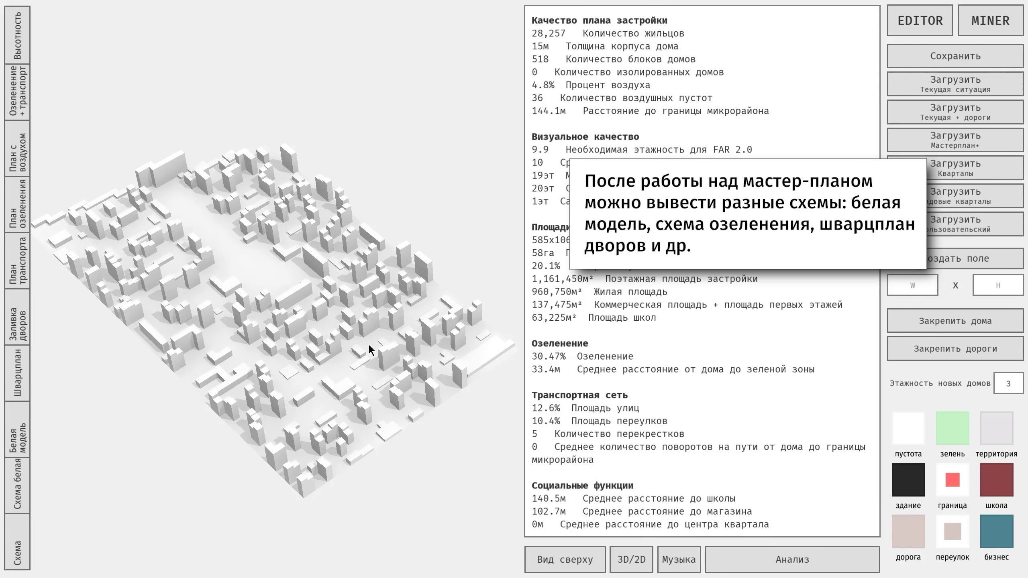
left_click(13, 390)
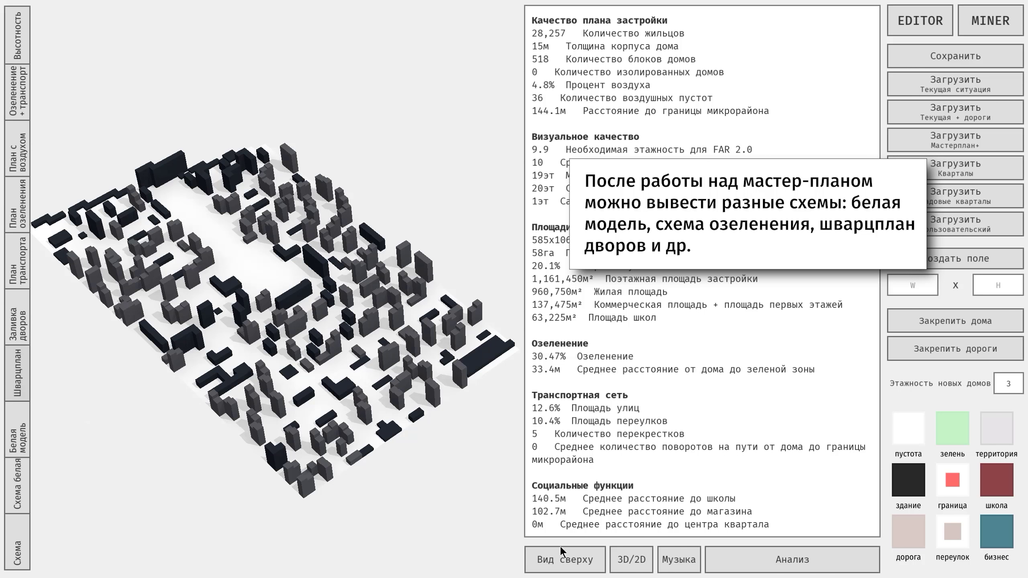
Step: Compare top-down 2D and 3D views, ending on the План транспорта scheme
left_click(563, 556)
left_click(626, 564)
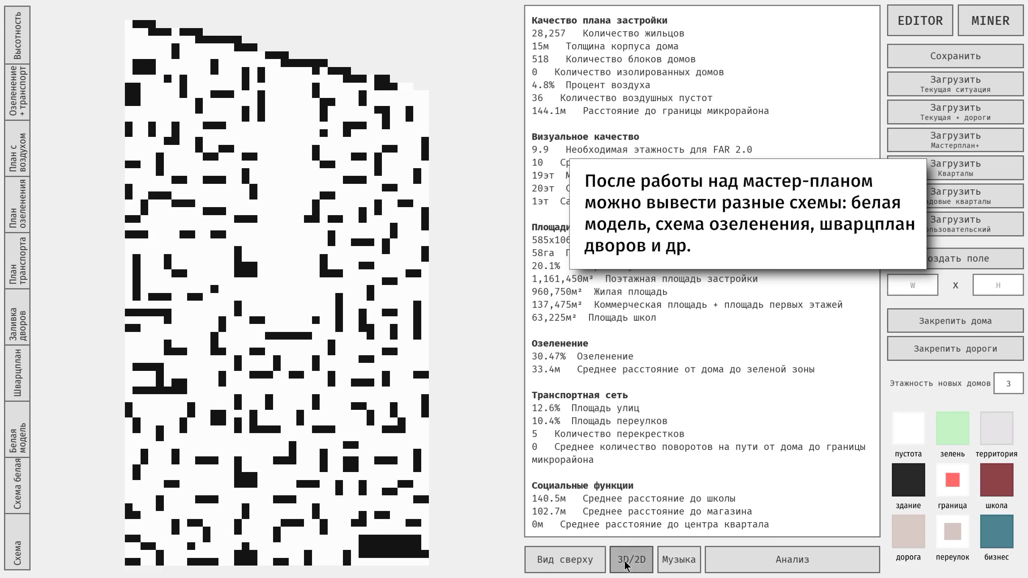
left_click(626, 564)
left_click(623, 563)
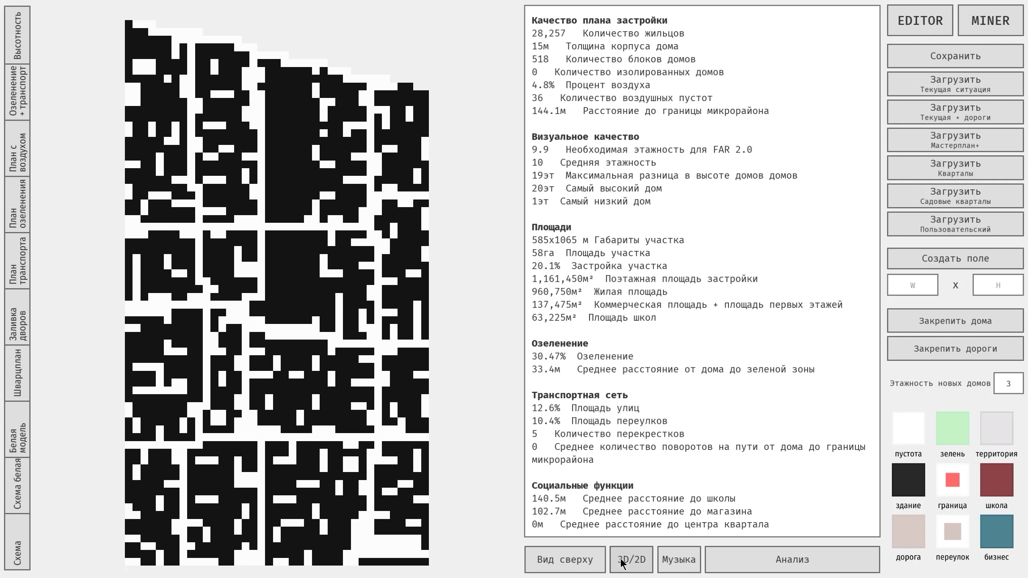
left_click(621, 564)
left_click(15, 275)
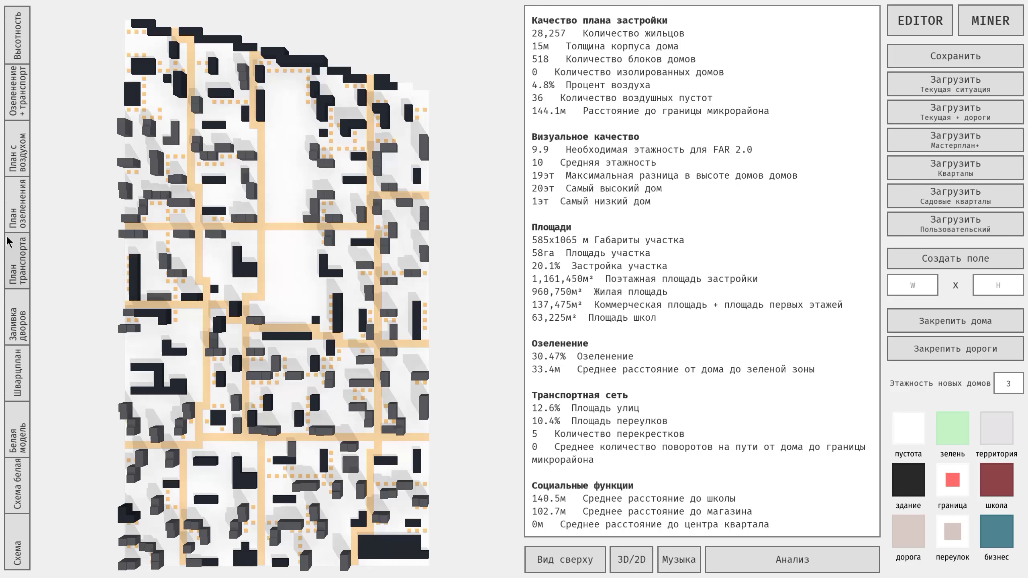
Step: Review the greening, air, greenery-plus-transport, and Высотность storey-count schemes
left_click(14, 212)
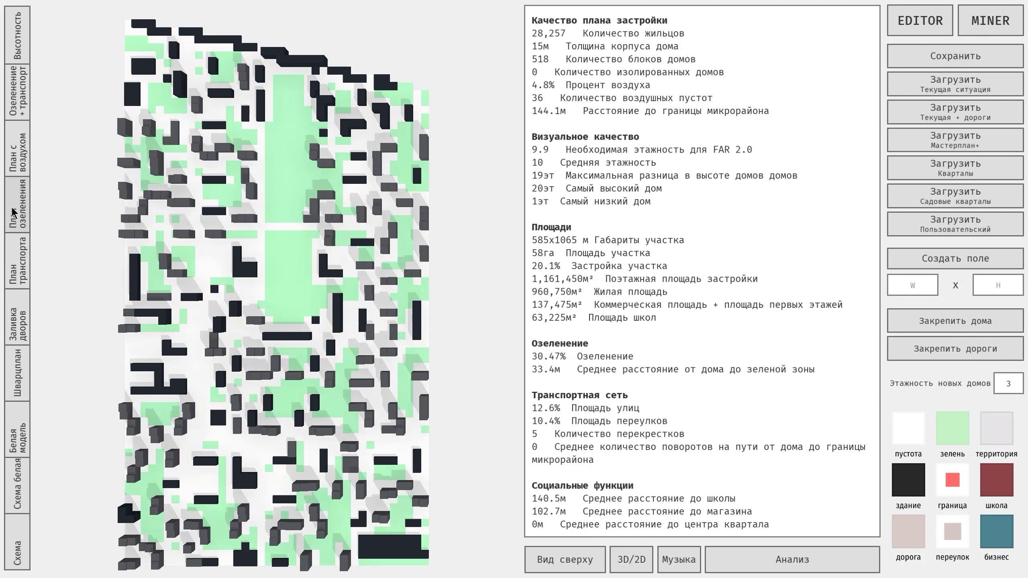
left_click(20, 162)
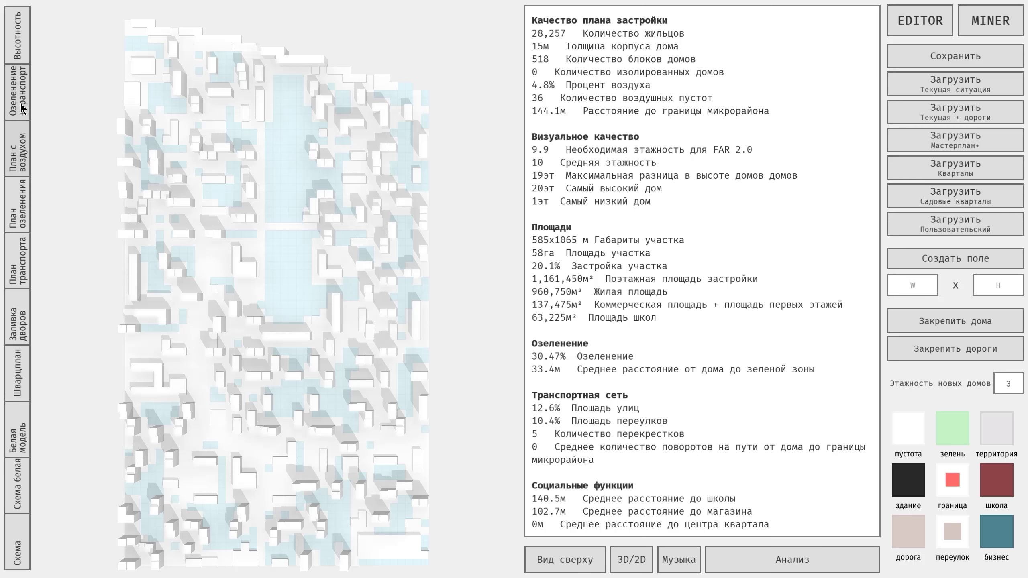
left_click(22, 109)
left_click(18, 37)
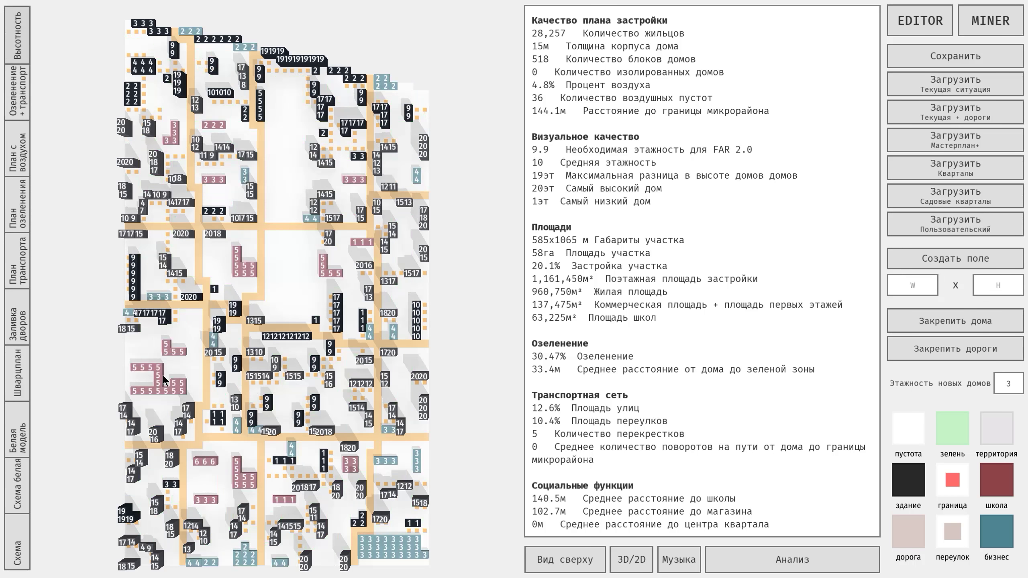
Step: Tilt the height scheme into 3D, then return to the white model with greenery
mouse_move(245, 324)
left_mouse_down()
mouse_move(348, 173)
mouse_move(383, 145)
left_mouse_up()
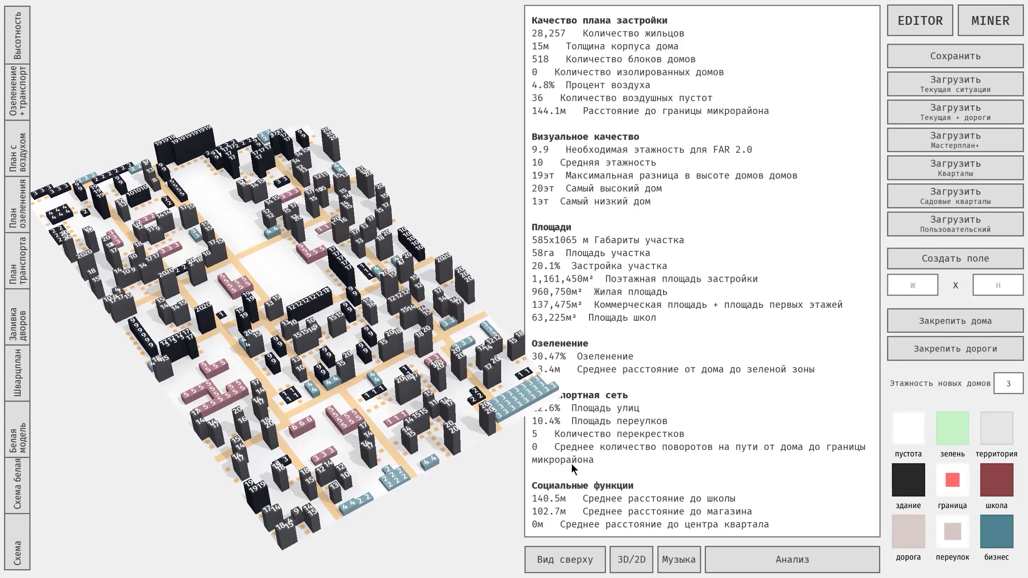
left_click(631, 561)
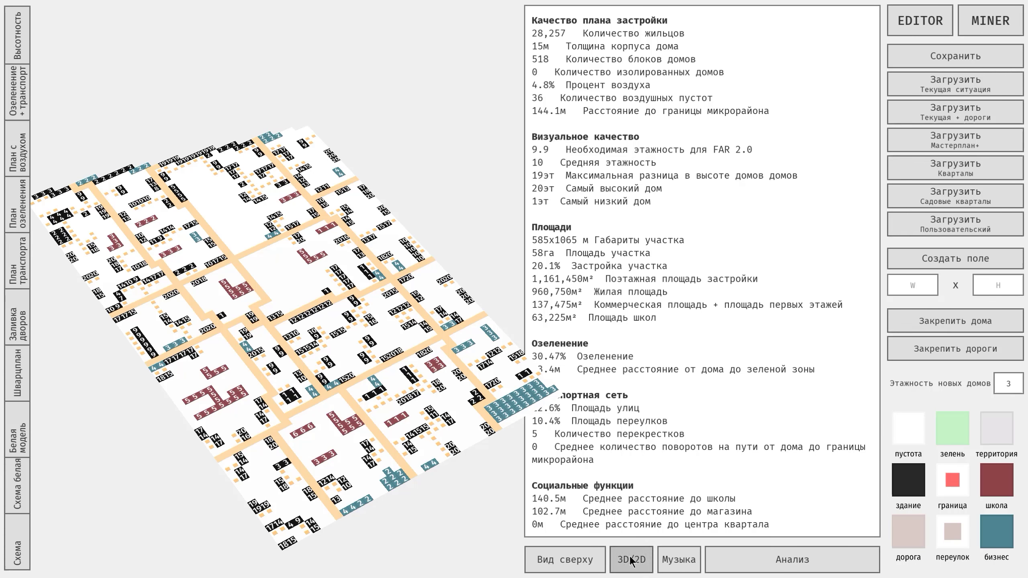
left_click(631, 561)
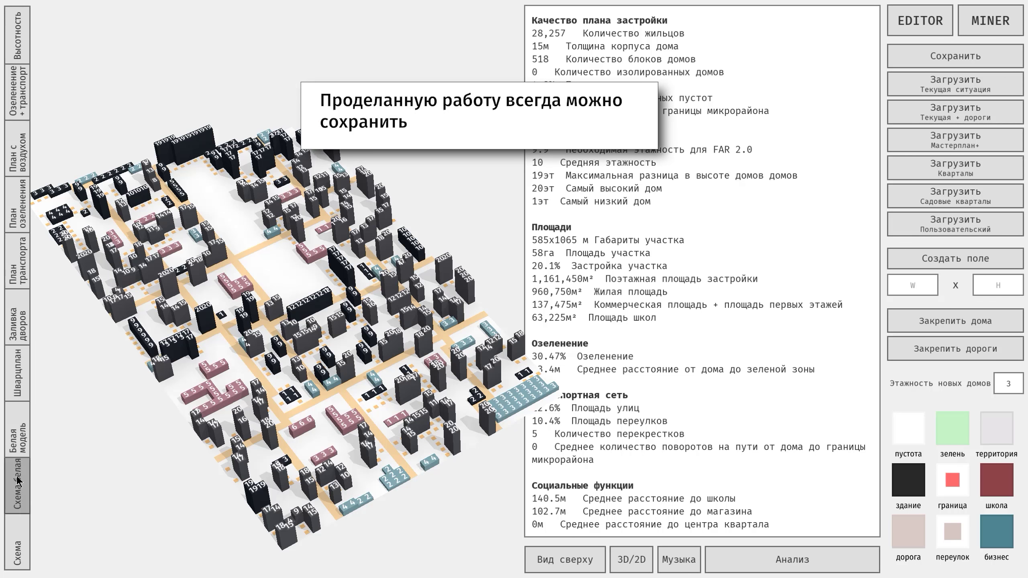
left_click(16, 486)
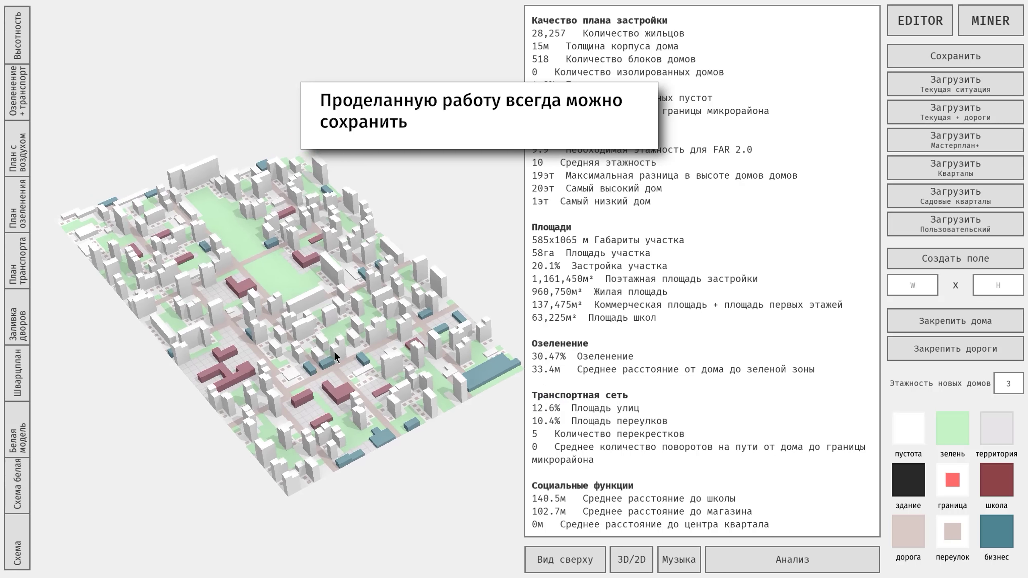